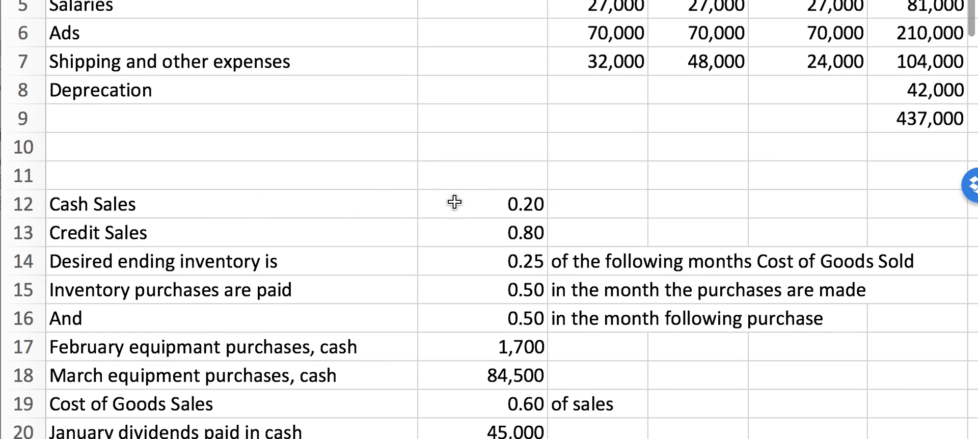
# Step: Examine the cash sales percentage in B12, the January budgeted sales and the January cash sales formula in B36
pyautogui.click(455, 203)
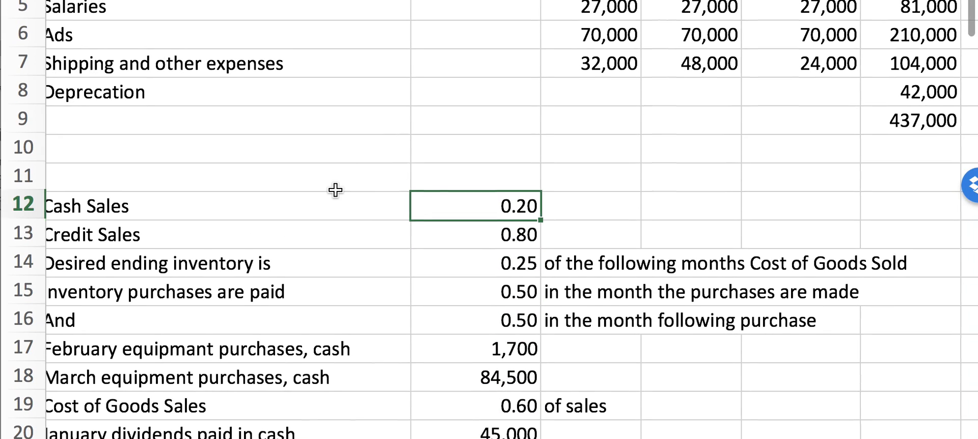
pyautogui.scroll(1, 335, 190)
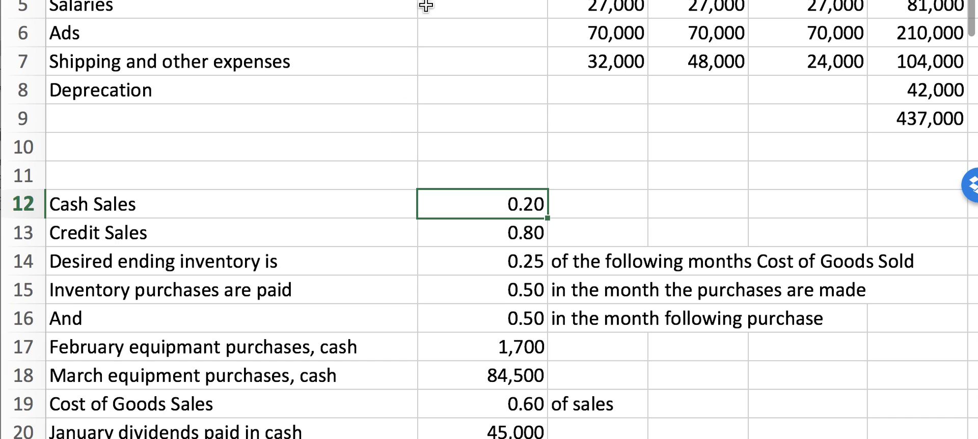
pyautogui.moveTo(425, 0); pyautogui.dragTo(418, 90)
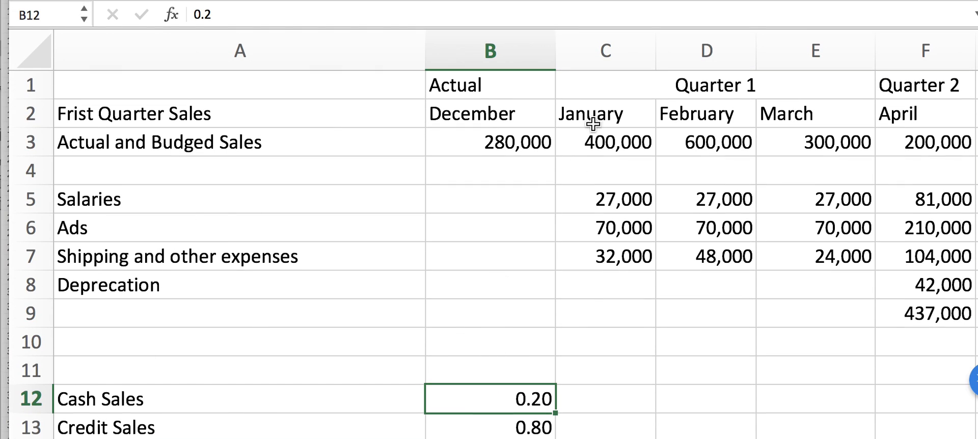
pyautogui.click(604, 139)
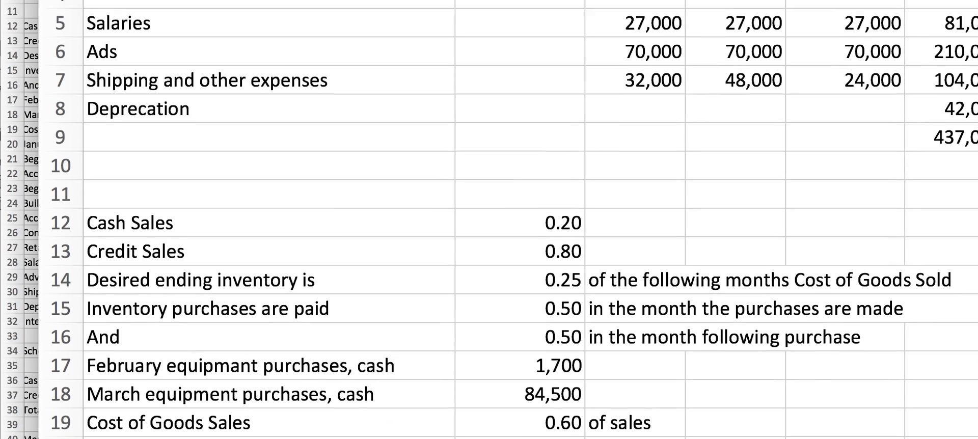
pyautogui.scroll(-8, 454, 234)
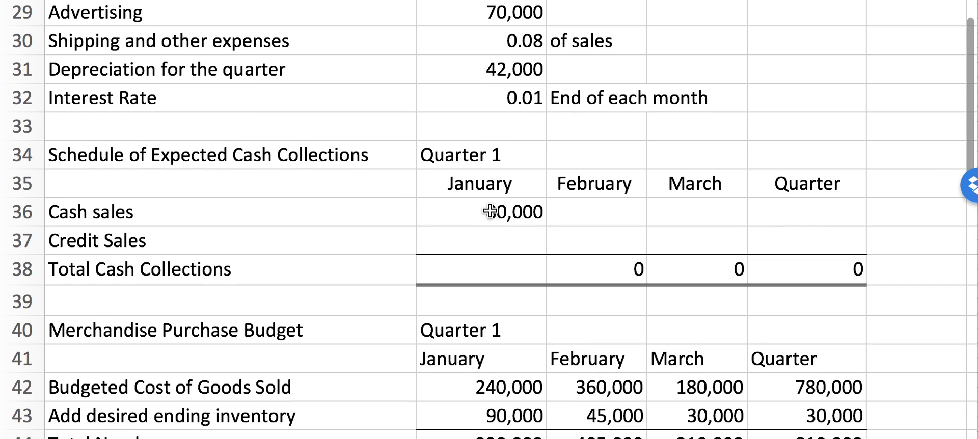
pyautogui.click(492, 212)
pyautogui.doubleClick(492, 212)
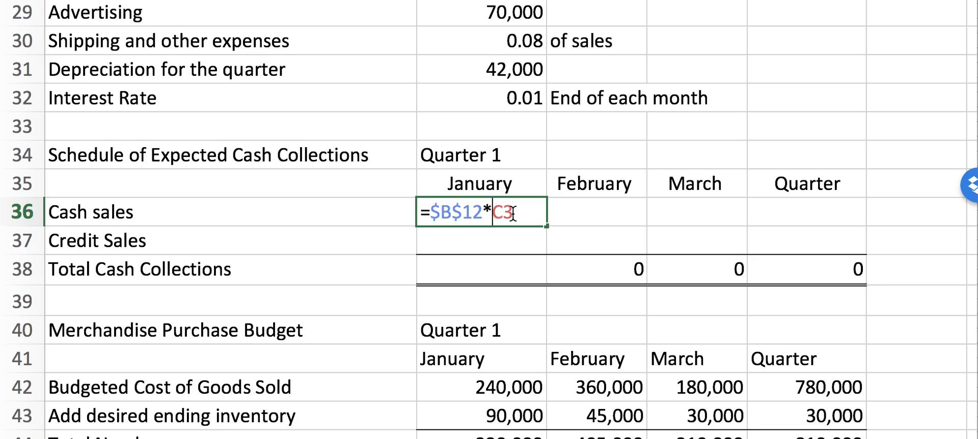
pyautogui.hotkey('ctrl', 'Return')
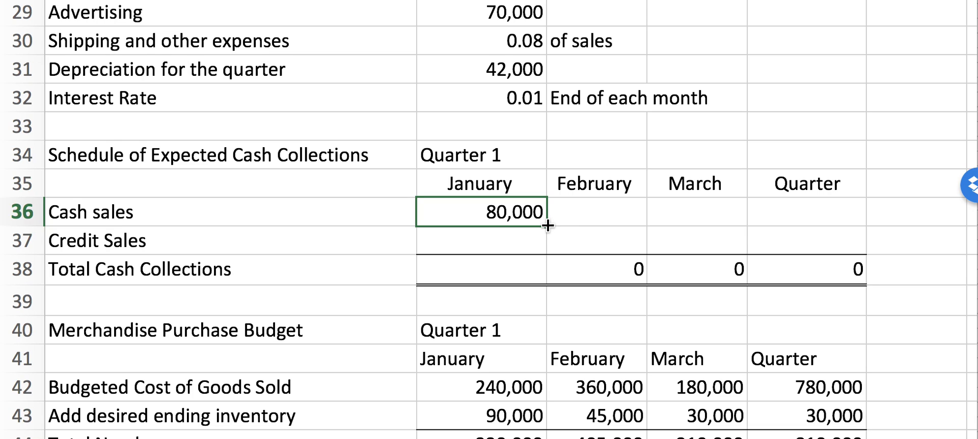
# Step: Copy the January cash sales formula in B36 across to February and March, and check the cell references in each month
pyautogui.moveTo(547, 226); pyautogui.dragTo(723, 220)
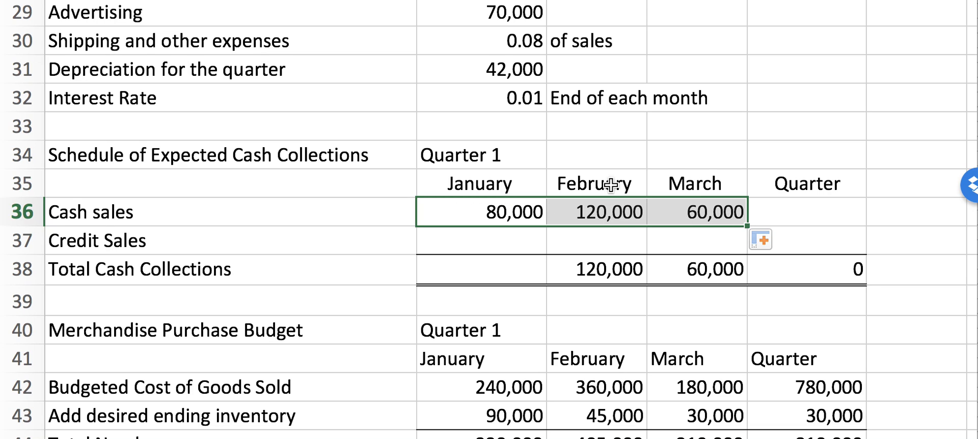
pyautogui.doubleClick(611, 214)
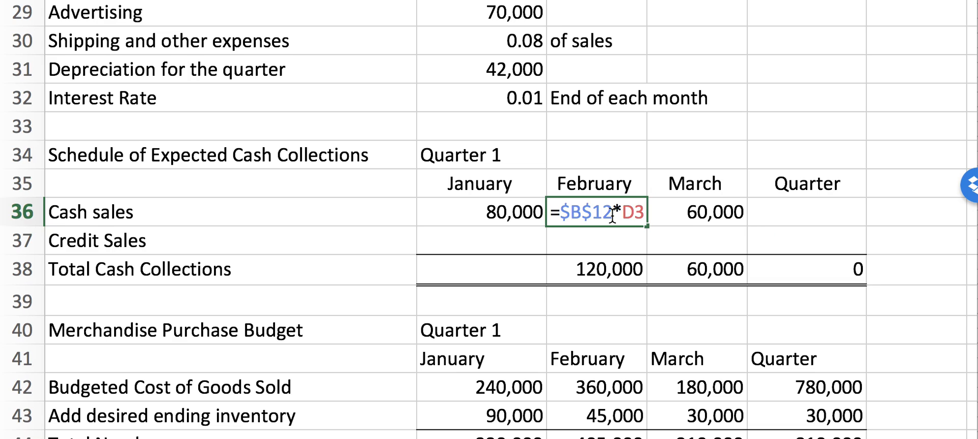
pyautogui.click(656, 212)
pyautogui.doubleClick(673, 212)
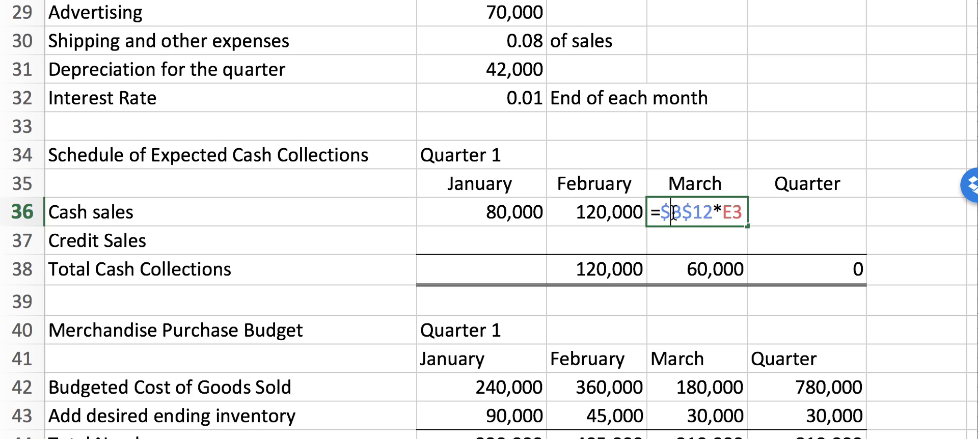
pyautogui.click(437, 212)
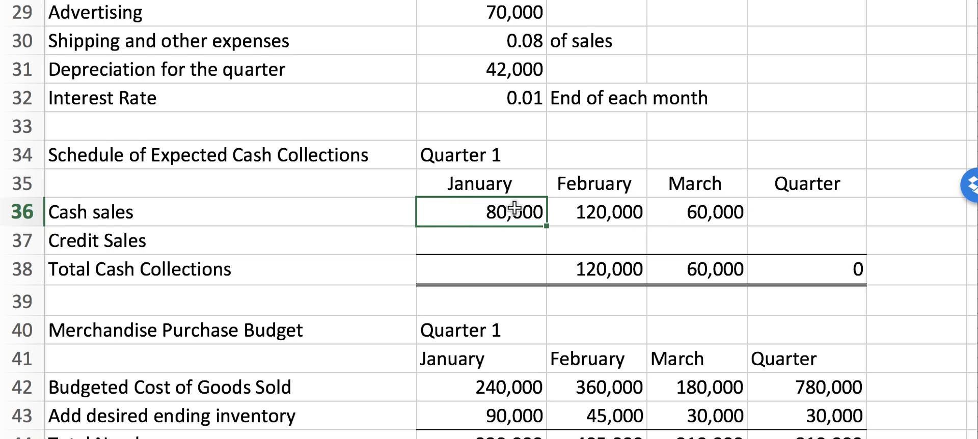
pyautogui.doubleClick(514, 209)
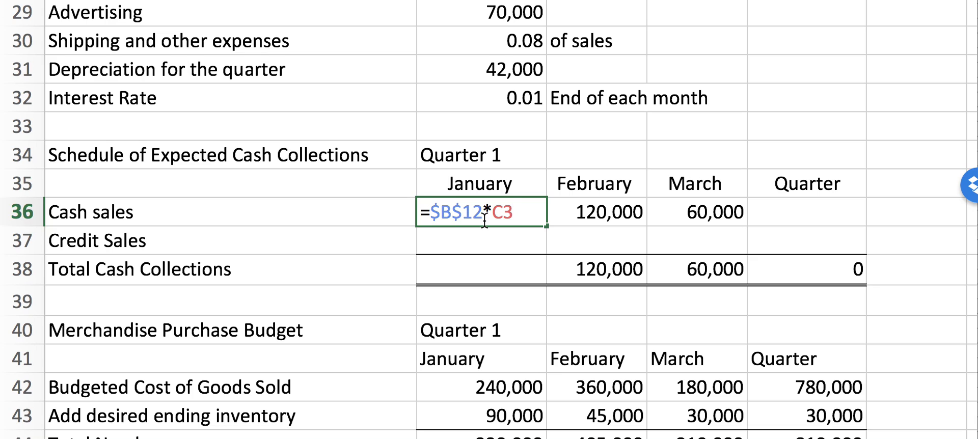
pyautogui.click(614, 214)
pyautogui.doubleClick(614, 214)
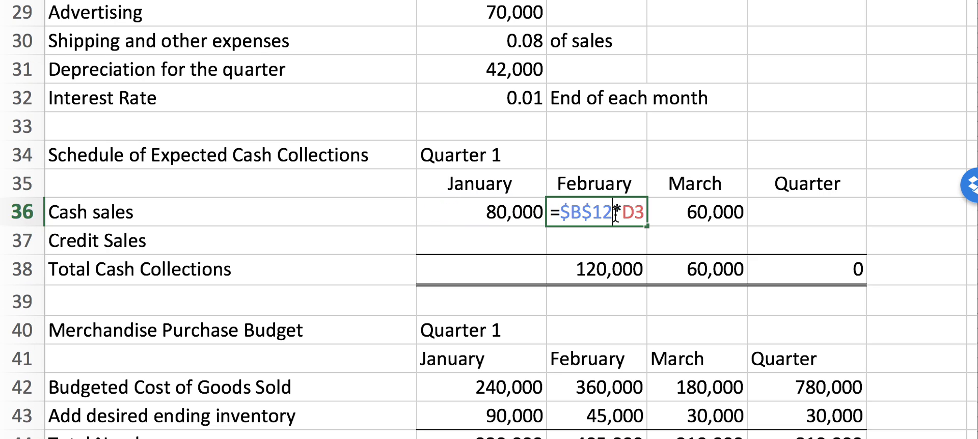
pyautogui.doubleClick(698, 212)
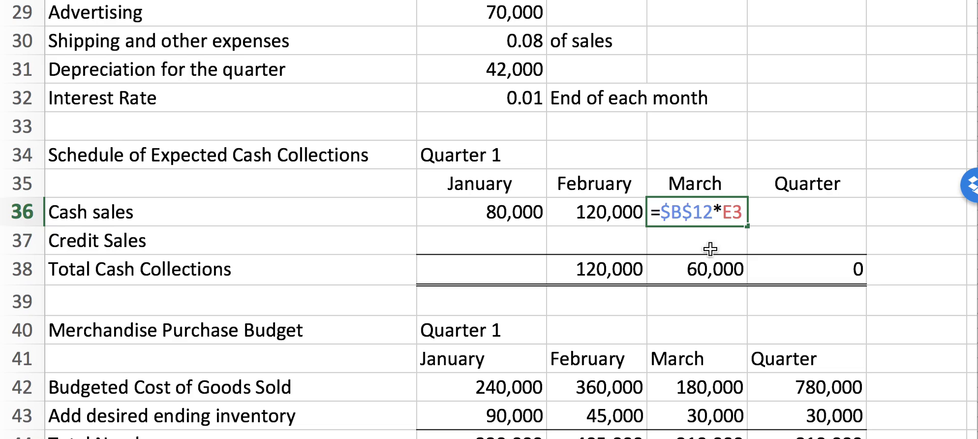
# Step: Total the quarter's cash sales in E36 with =SUM(B36:D36)
pyautogui.click(775, 216)
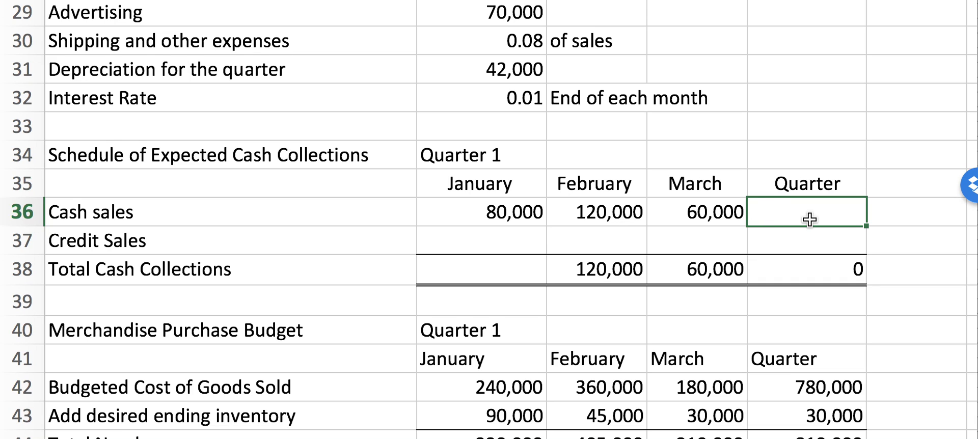
pyautogui.write('=sum')
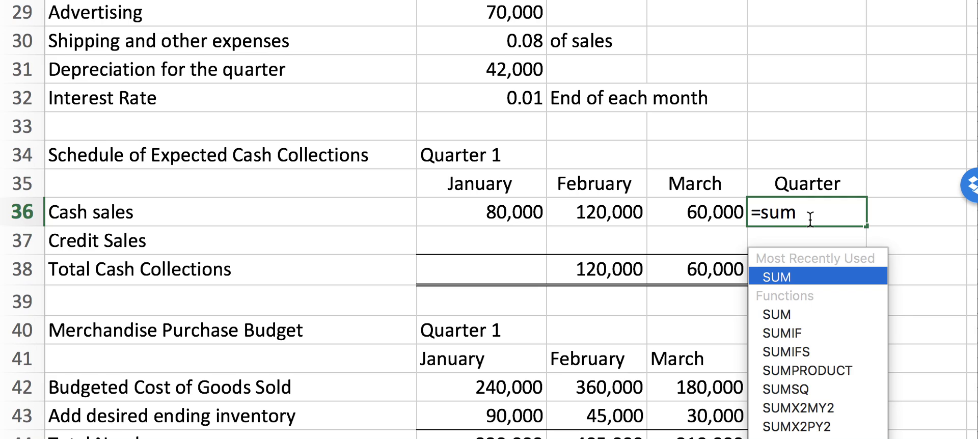
pyautogui.write('(')
pyautogui.moveTo(501, 206); pyautogui.dragTo(712, 205)
pyautogui.write(')')
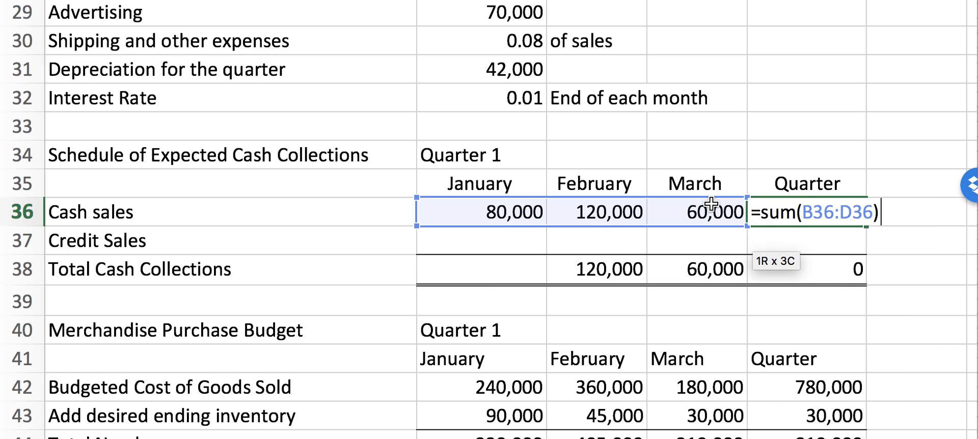
pyautogui.press('Return')
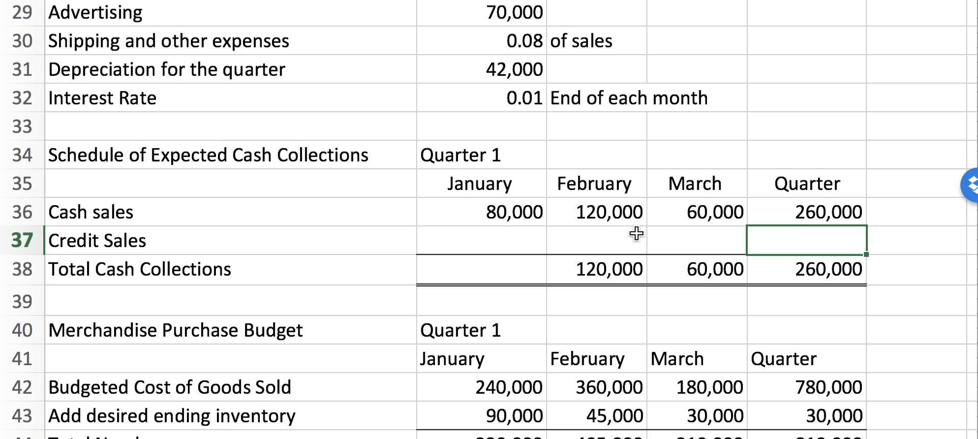
# Step: Try to derive the January credit sales formula in B37 by copying the January cash sales formula down and editing its references
pyautogui.click(530, 216)
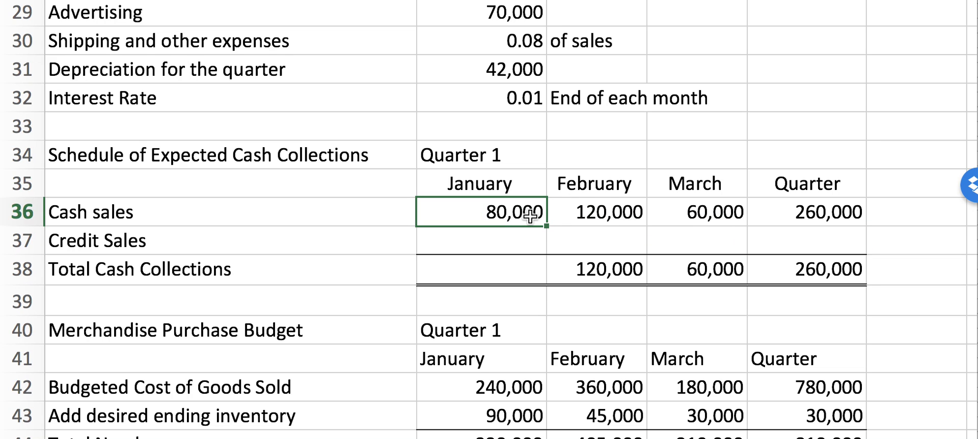
pyautogui.moveTo(545, 228); pyautogui.dragTo(535, 243)
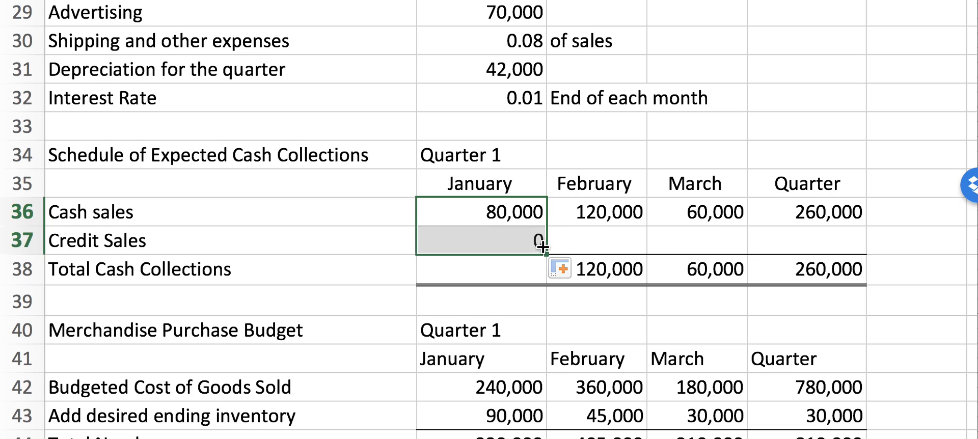
pyautogui.doubleClick(505, 242)
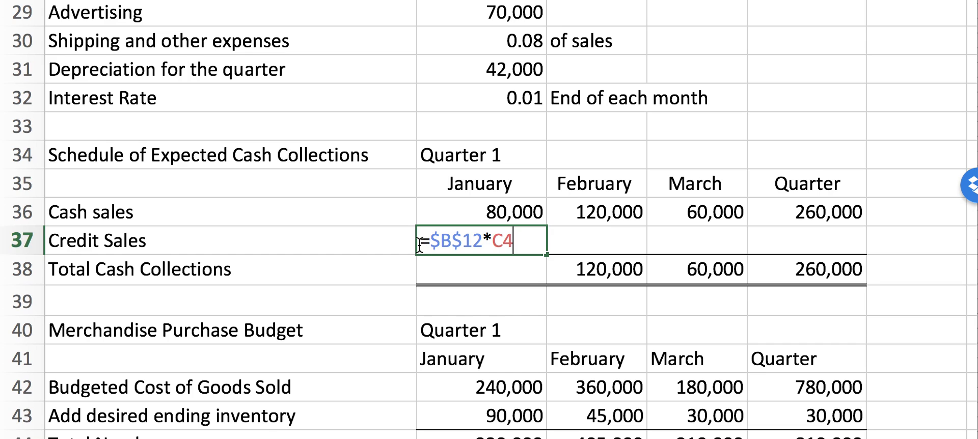
pyautogui.press('BackSpace')
pyautogui.press('BackSpace')
pyautogui.press('BackSpace')
pyautogui.press('BackSpace')
pyautogui.press('BackSpace')
pyautogui.press('BackSpace')
pyautogui.press('BackSpace')
pyautogui.press('BackSpace')
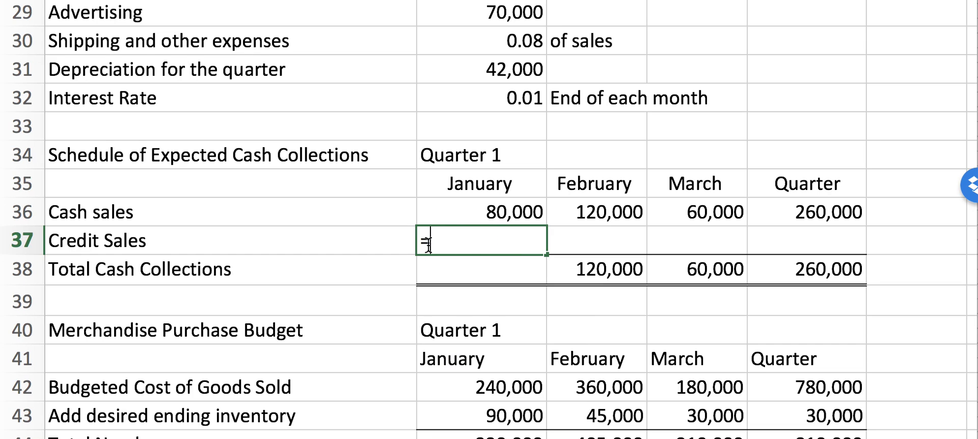
pyautogui.press('Escape')
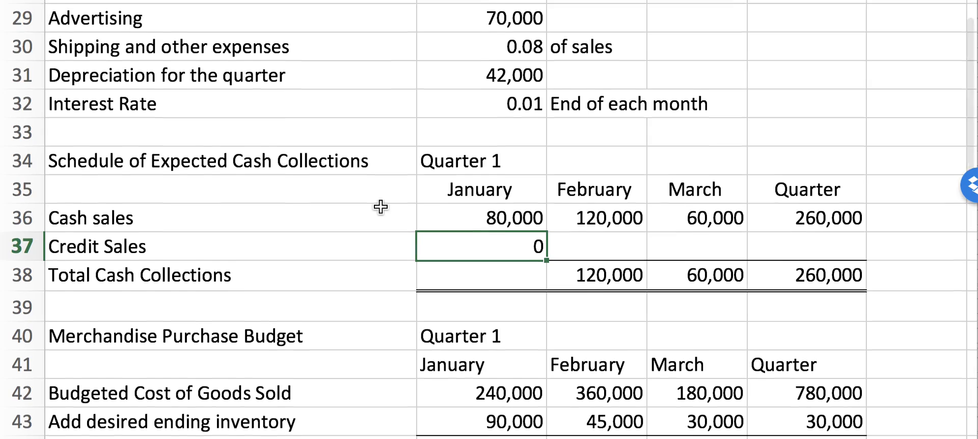
# Step: Enter =$B$13*B3 as January credit sales in B37, multiplying the credit sales percentage by December's actual sales
pyautogui.scroll(5, 382, 209)
pyautogui.scroll(2, 381, 206)
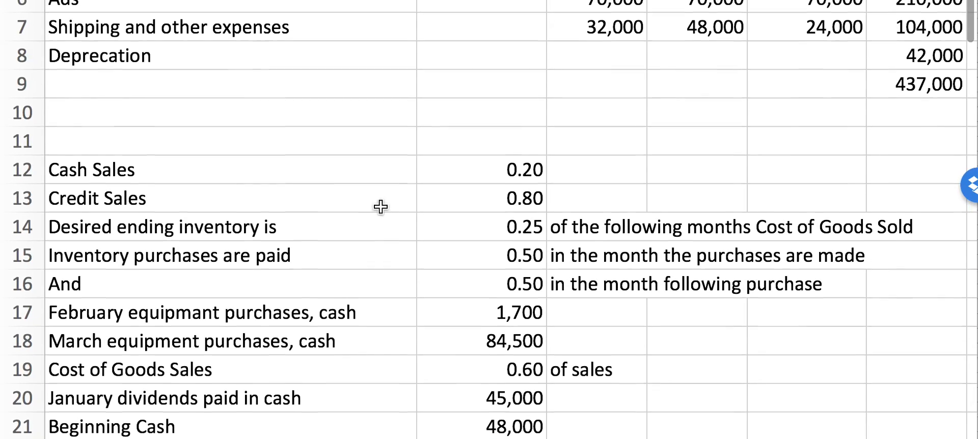
pyautogui.click(507, 200)
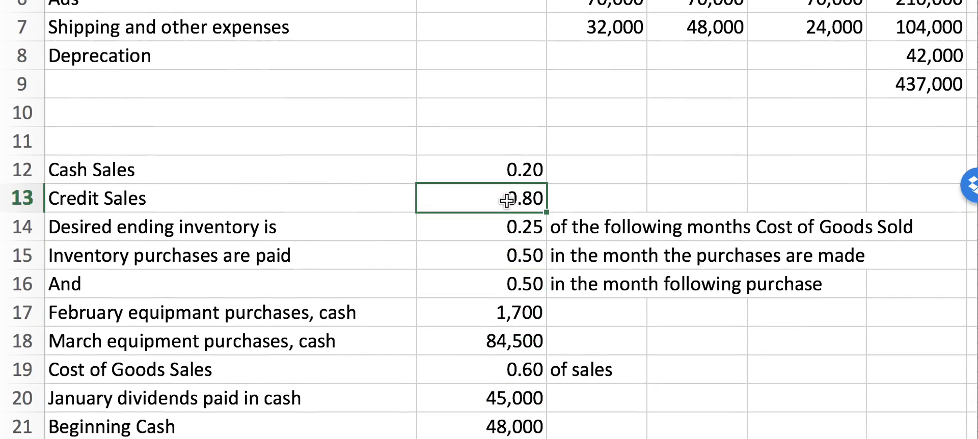
pyautogui.scroll(1, 509, 206)
pyautogui.scroll(3, 489, 219)
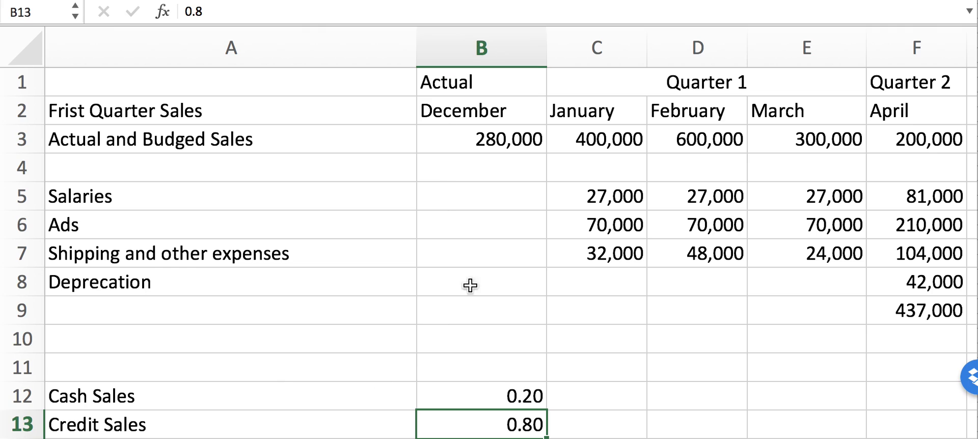
pyautogui.click(486, 147)
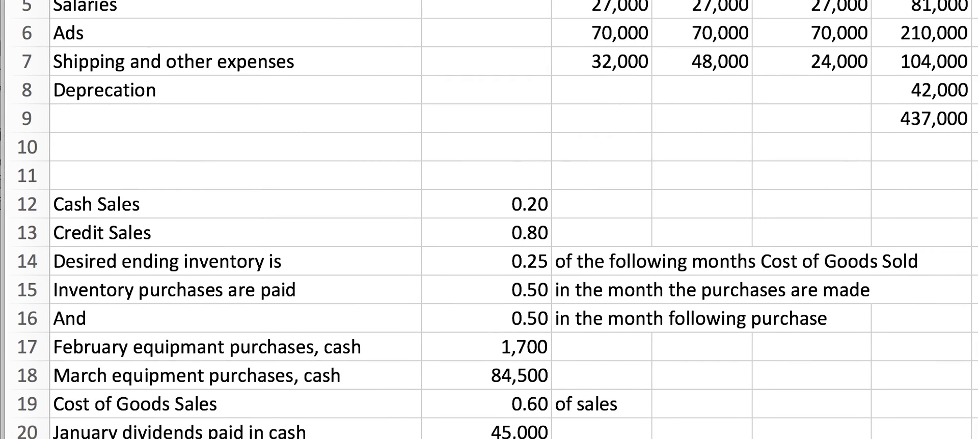
pyautogui.scroll(-9, 585, 83)
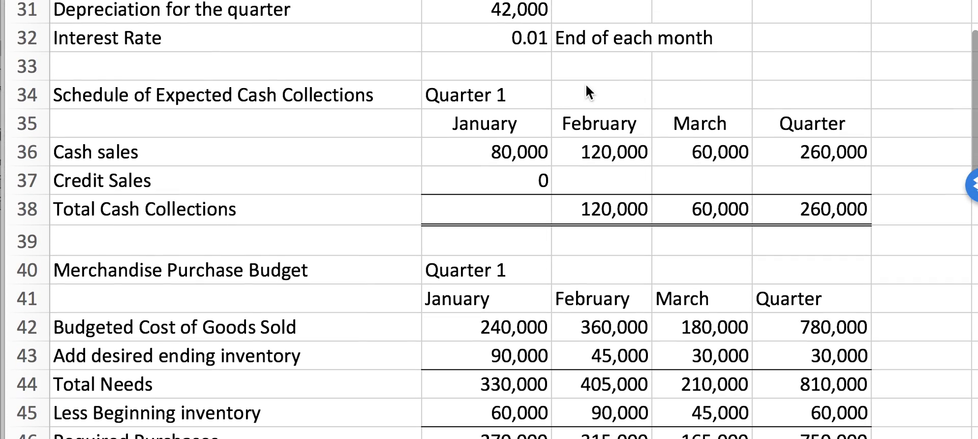
pyautogui.click(504, 179)
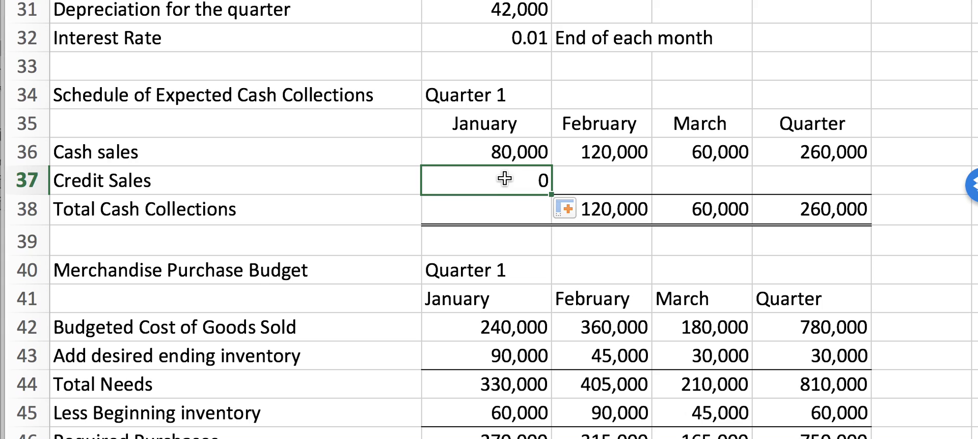
pyautogui.write('=$')
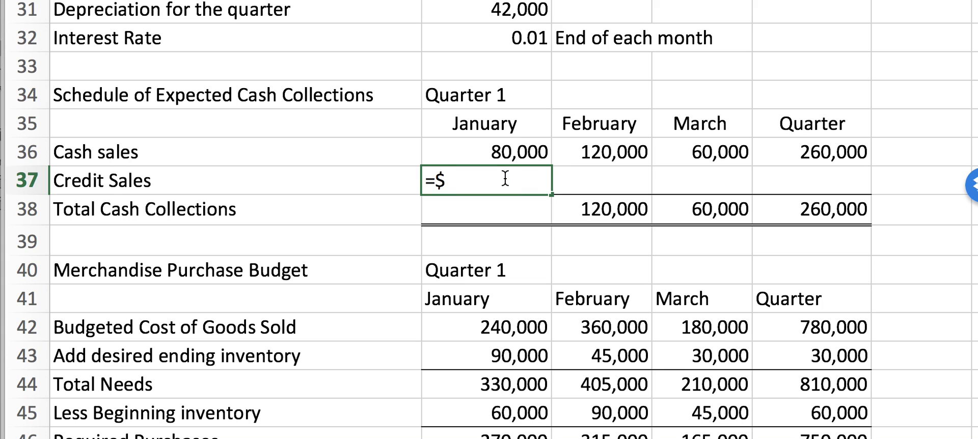
pyautogui.write('B%')
pyautogui.press('BackSpace')
pyautogui.write('$13')
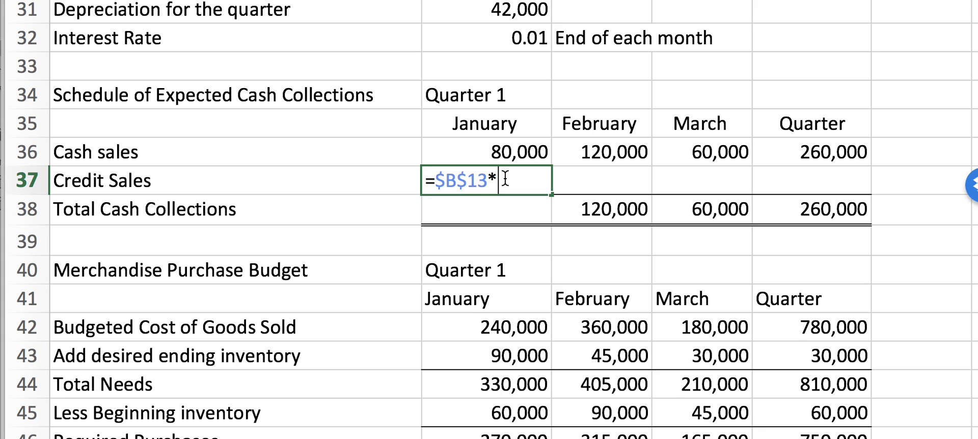
pyautogui.write('*B3')
pyautogui.press('Return')
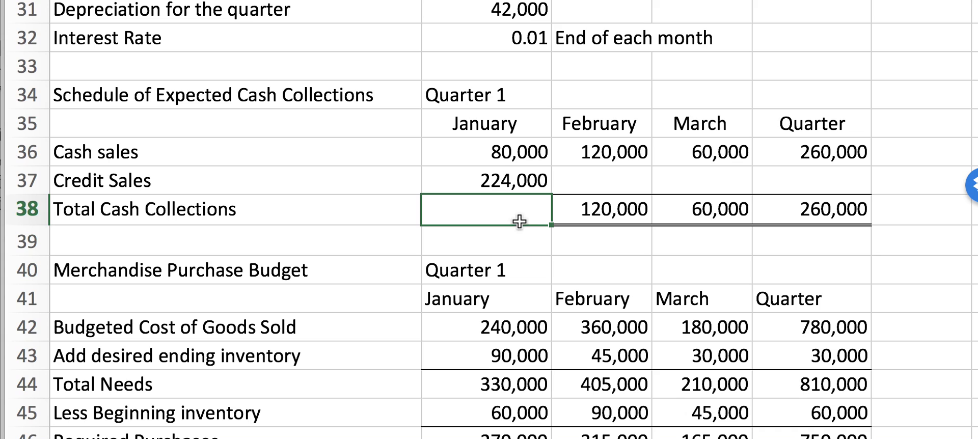
# Step: Copy the January credit sales formula in B37 across to February and March
pyautogui.click(525, 180)
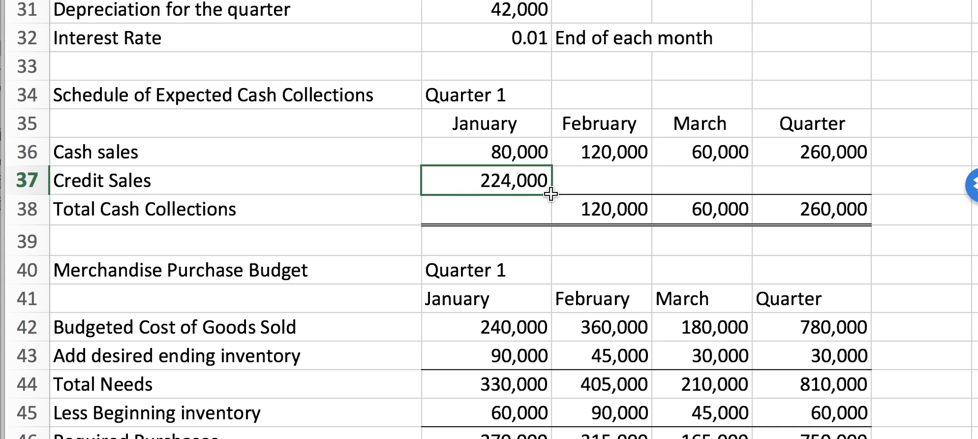
pyautogui.moveTo(559, 196); pyautogui.dragTo(708, 188)
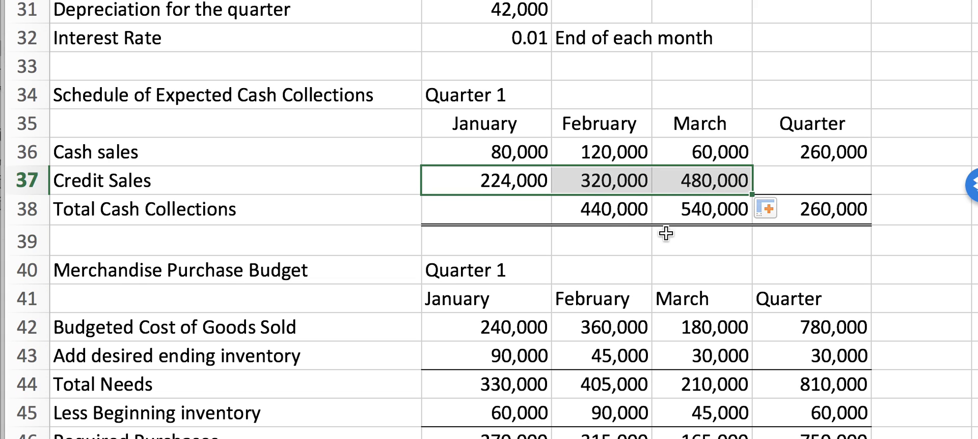
pyautogui.click(617, 211)
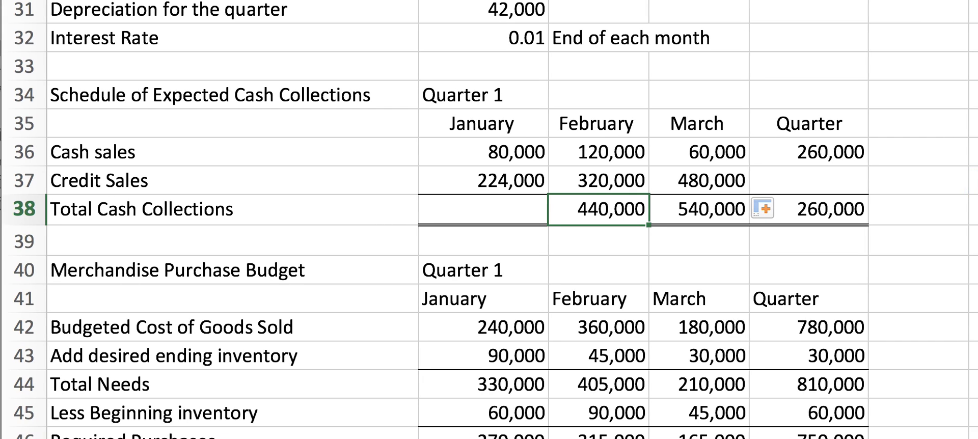
# Step: Check the February total's formula and total January's cash collections in B38 with =SUM(B36:B37)
pyautogui.doubleClick(612, 211)
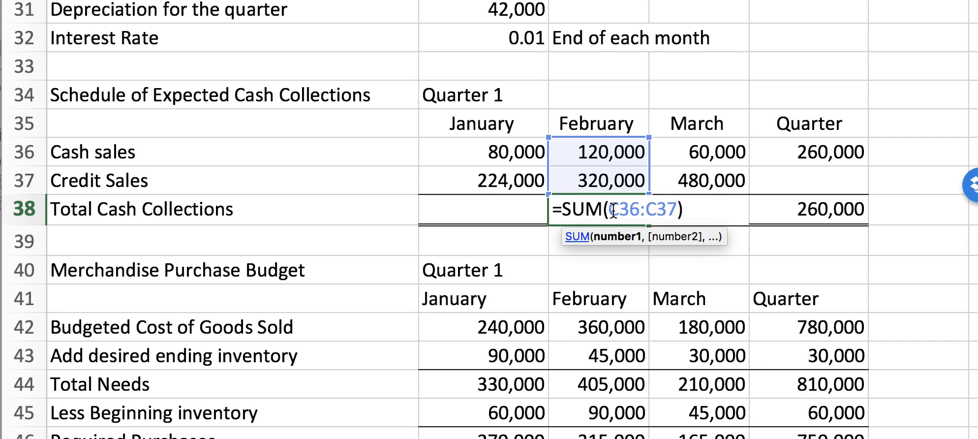
pyautogui.press('Escape')
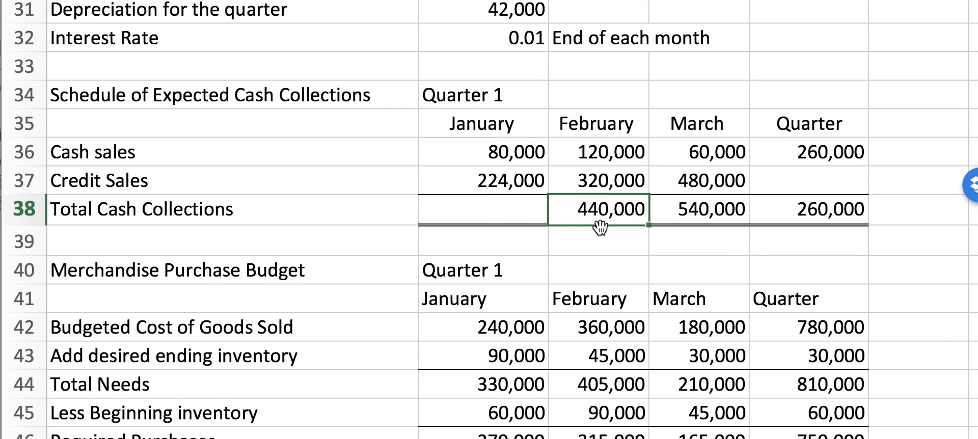
pyautogui.click(501, 211)
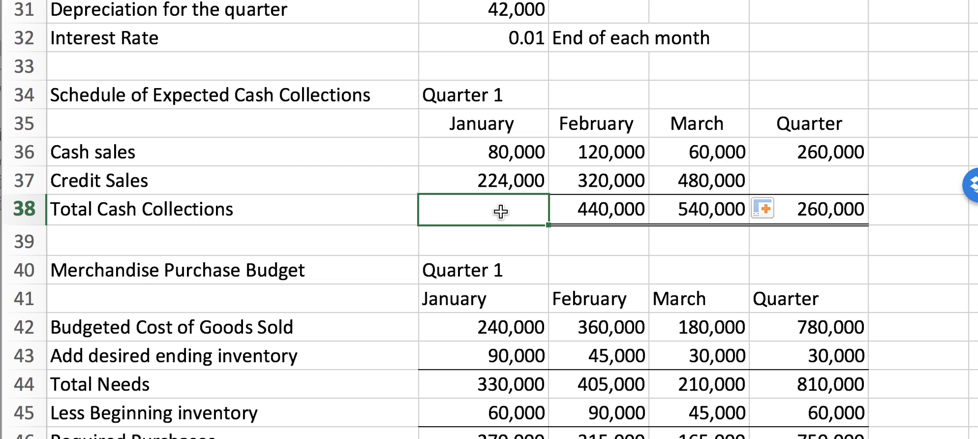
pyautogui.write('=')
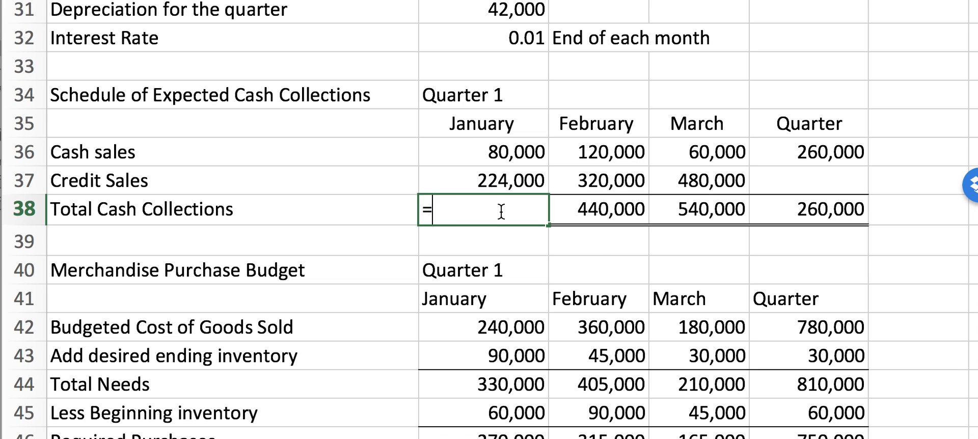
pyautogui.write('sum(')
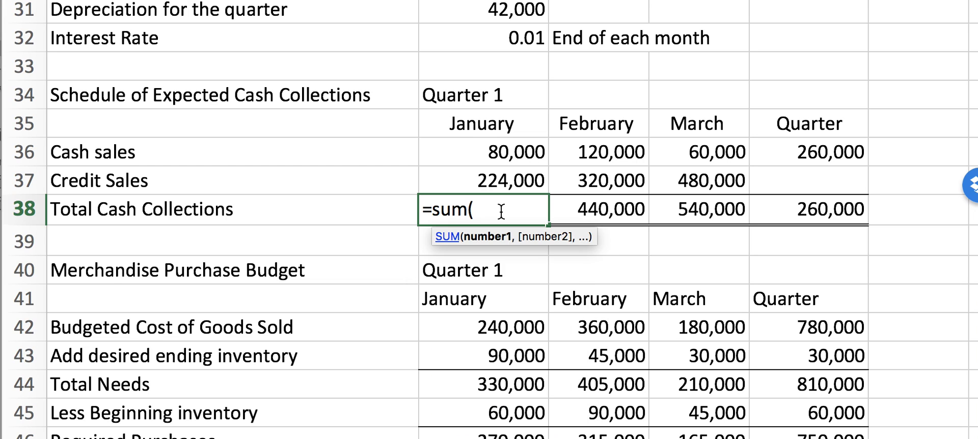
pyautogui.click(508, 148)
pyautogui.moveTo(508, 148); pyautogui.dragTo(508, 180)
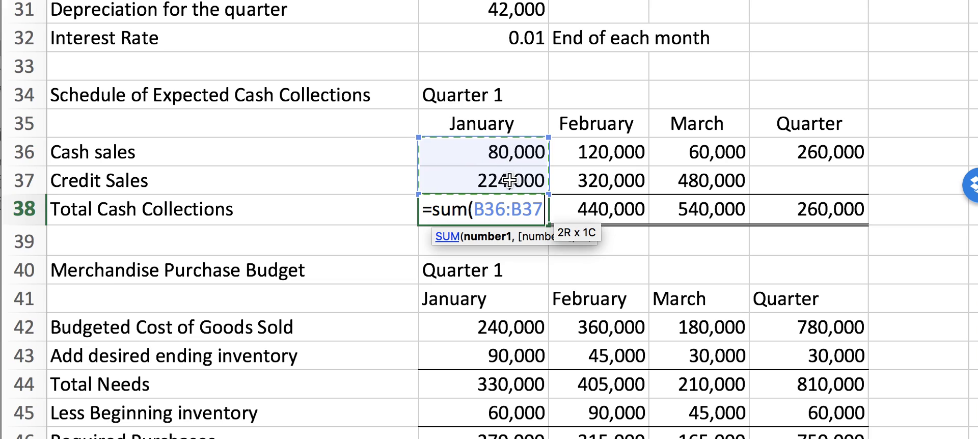
pyautogui.write(')')
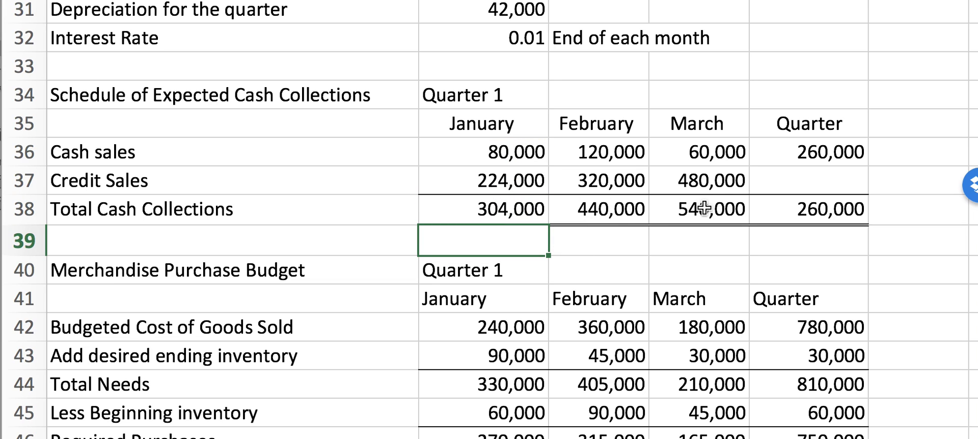
# Step: Copy the quarter's cash sales total formula in E36 down to the credit sales row and check the copied range
pyautogui.click(825, 148)
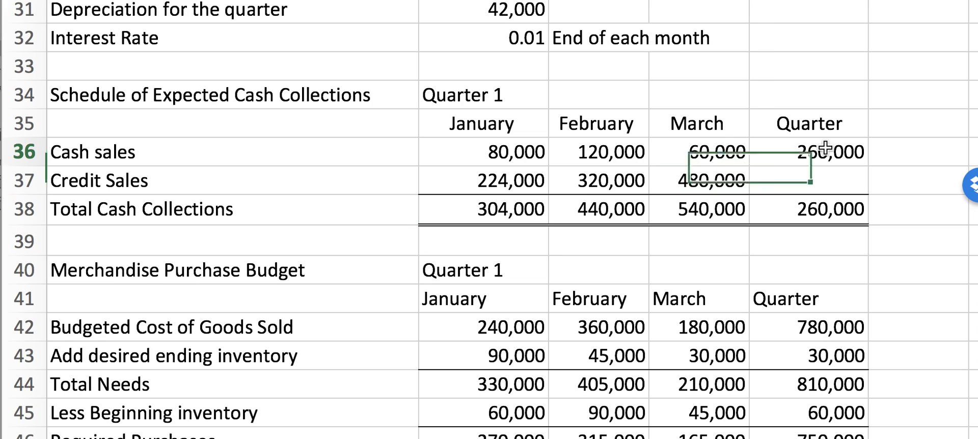
pyautogui.doubleClick(826, 150)
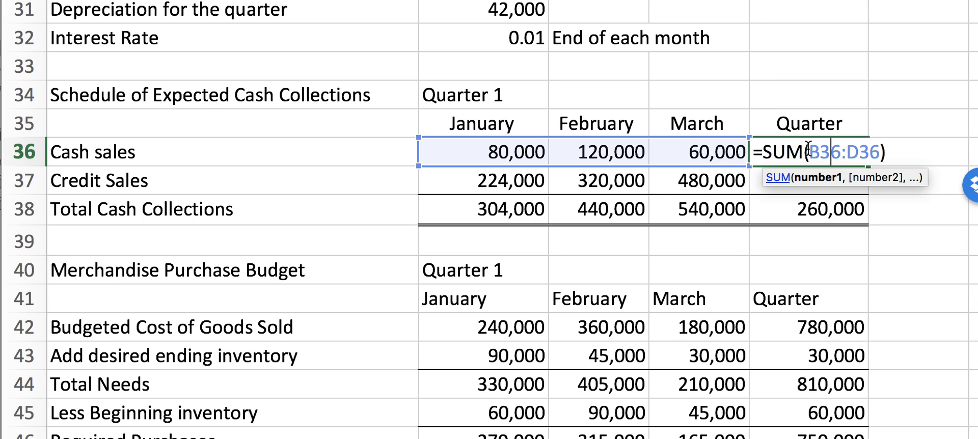
pyautogui.press('Escape')
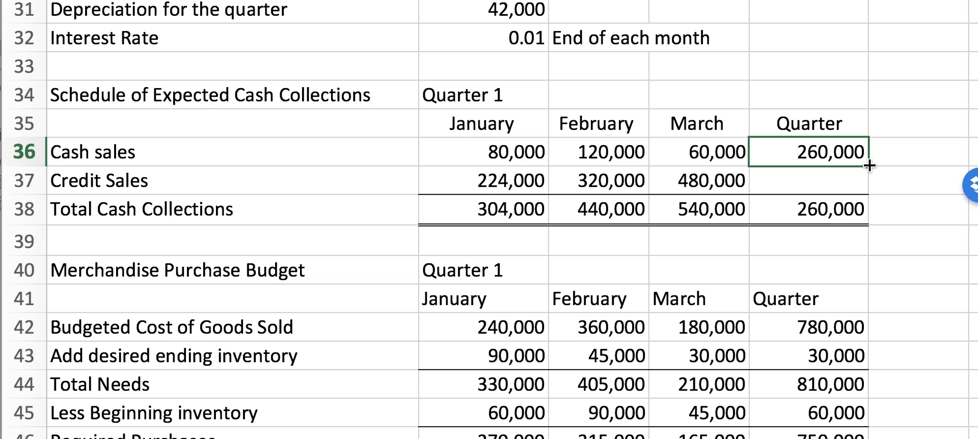
pyautogui.moveTo(869, 165); pyautogui.dragTo(870, 184)
pyautogui.doubleClick(813, 181)
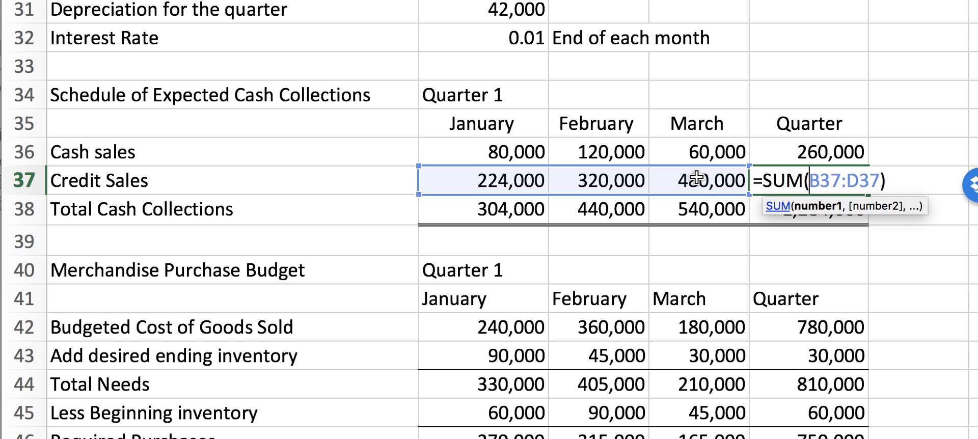
pyautogui.press('Return')
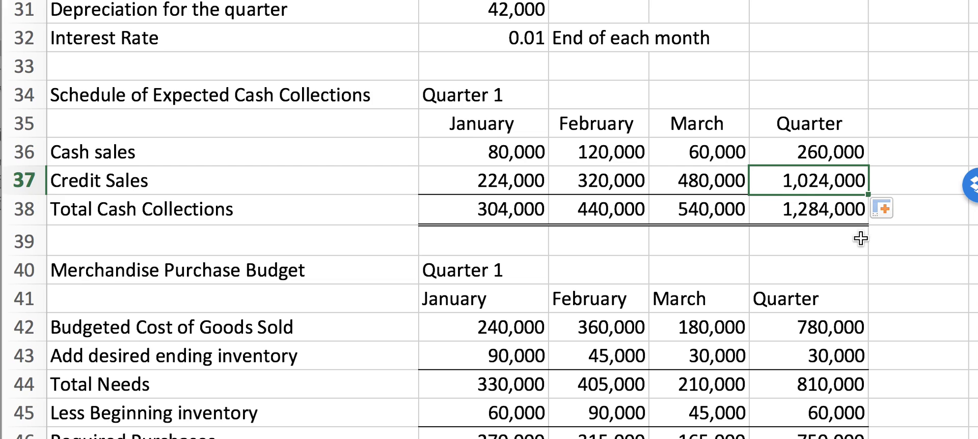
# Step: Check which cells the quarter's Total Cash Collections formula in E38 adds up
pyautogui.click(823, 209)
pyautogui.press('super+shift+t')
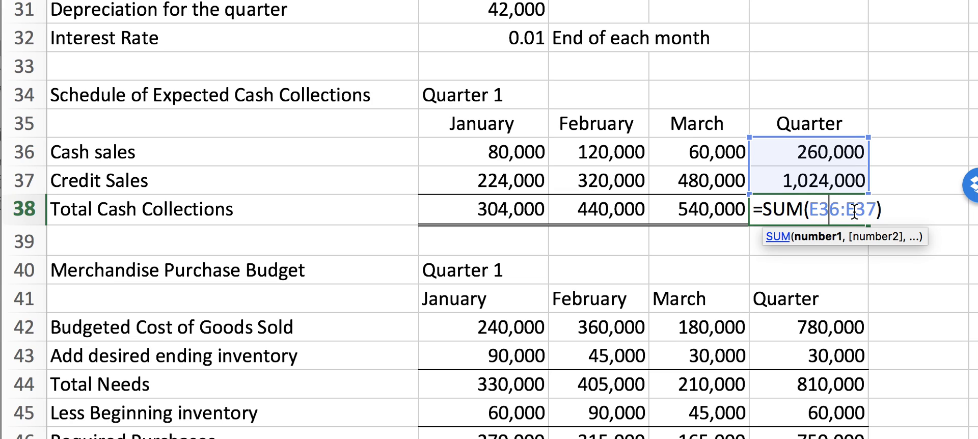
pyautogui.press('Return')
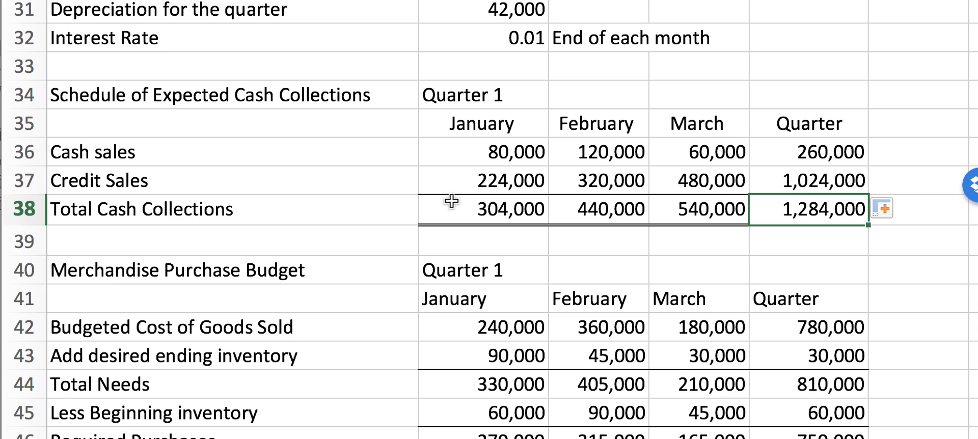
pyautogui.click(528, 156)
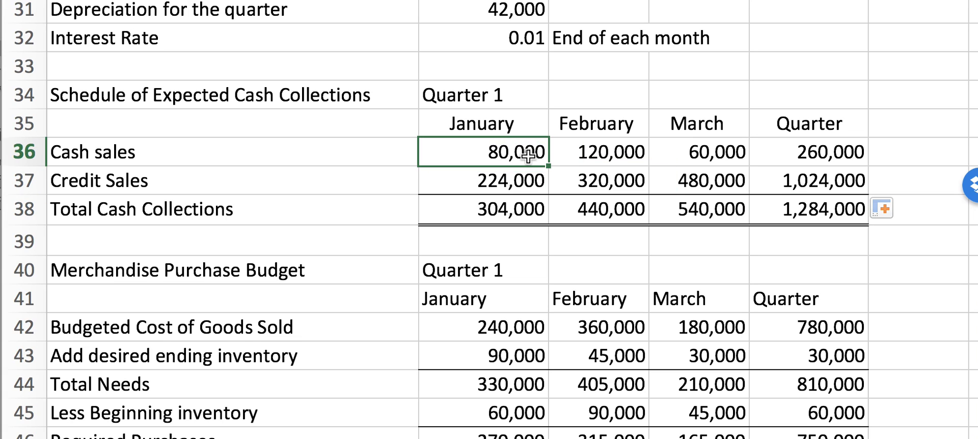